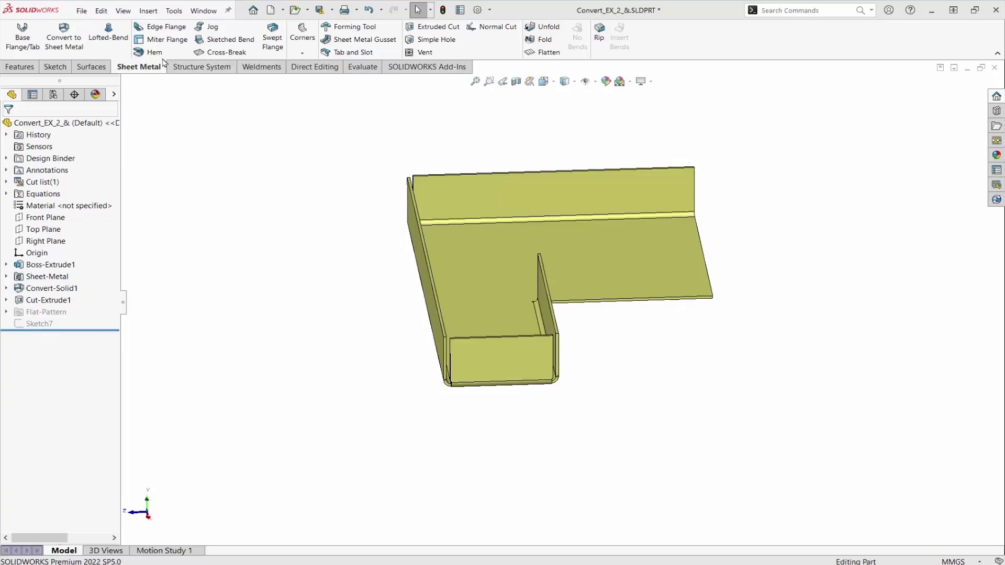
Flatten the Convert_EX_2_& part to unsuppress its Flat-Pattern and show the bounding box outline.
left_click(530, 50)
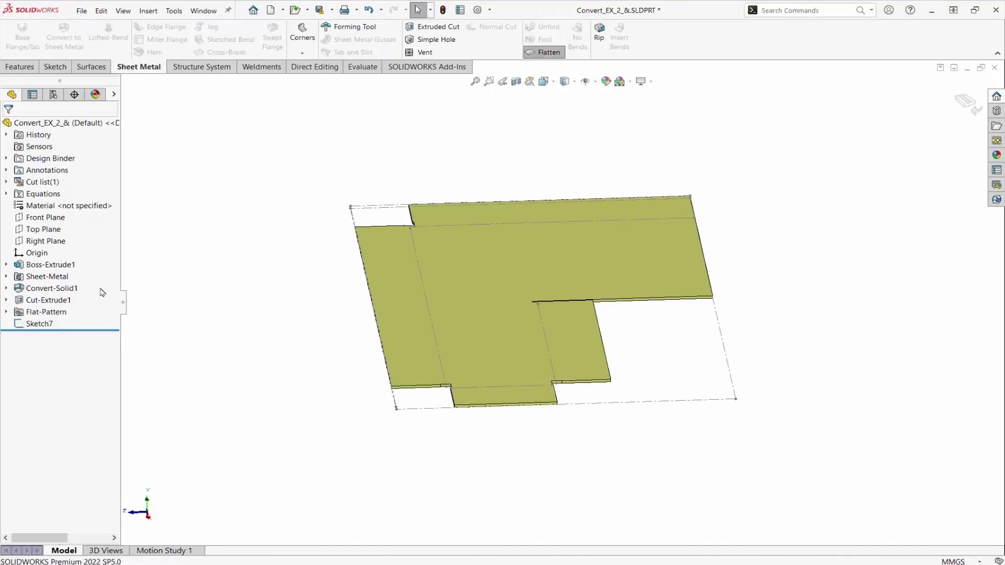
Edit Sketch7 and add a driven 245.415 length dimension to the bounding box's bottom edge.
left_click(38, 323)
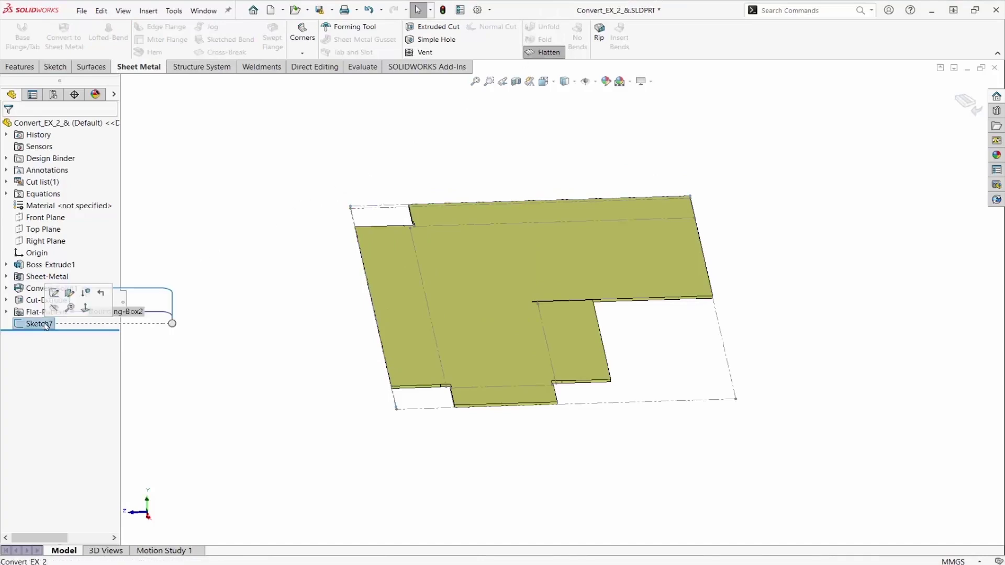
left_click(52, 294)
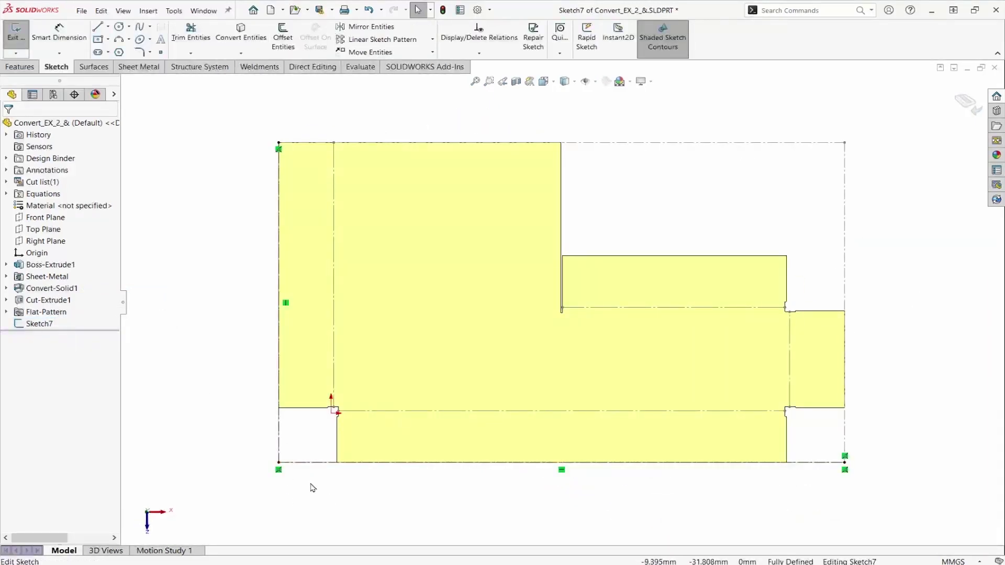
left_click(62, 36)
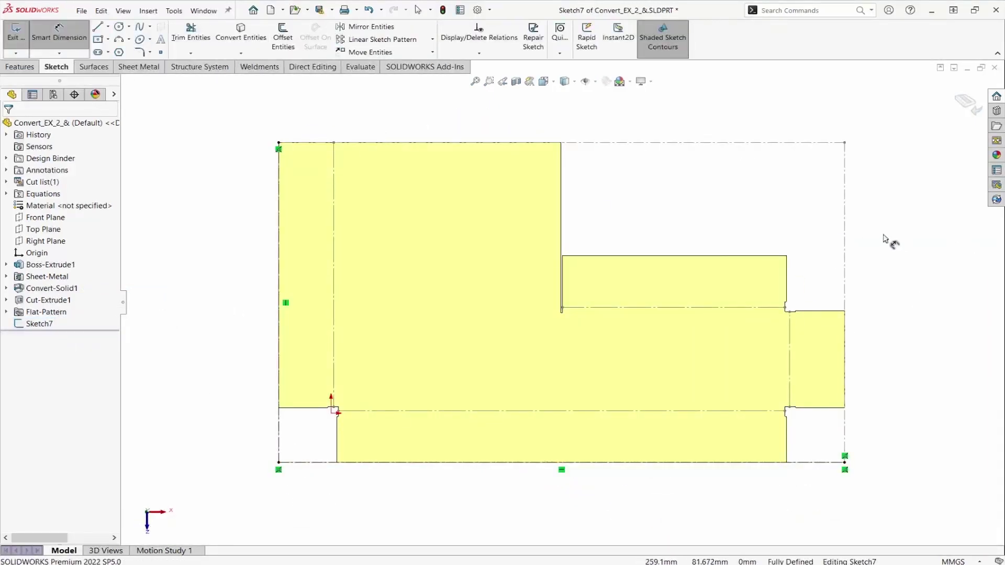
left_click(845, 233)
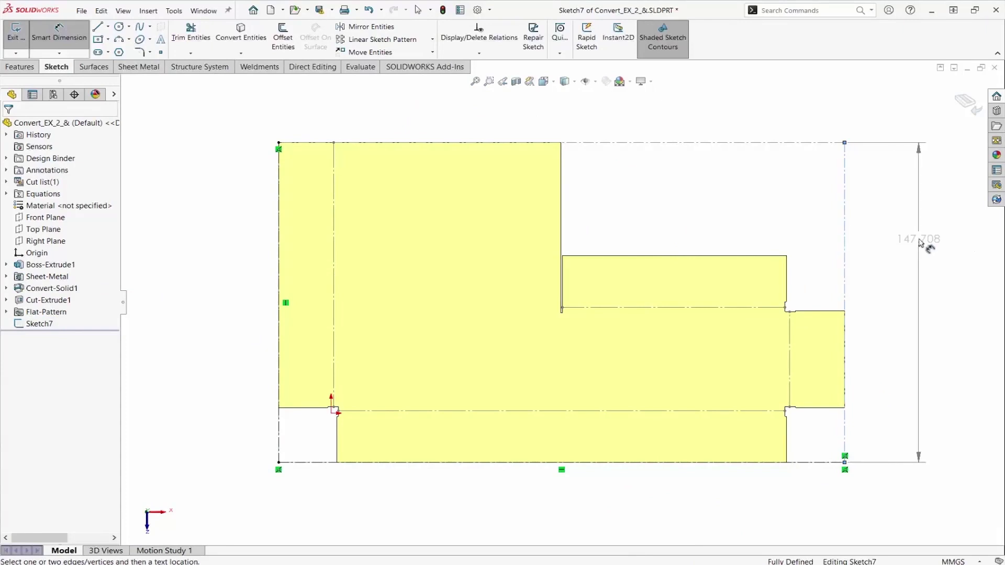
key("Escape")
key("Escape")
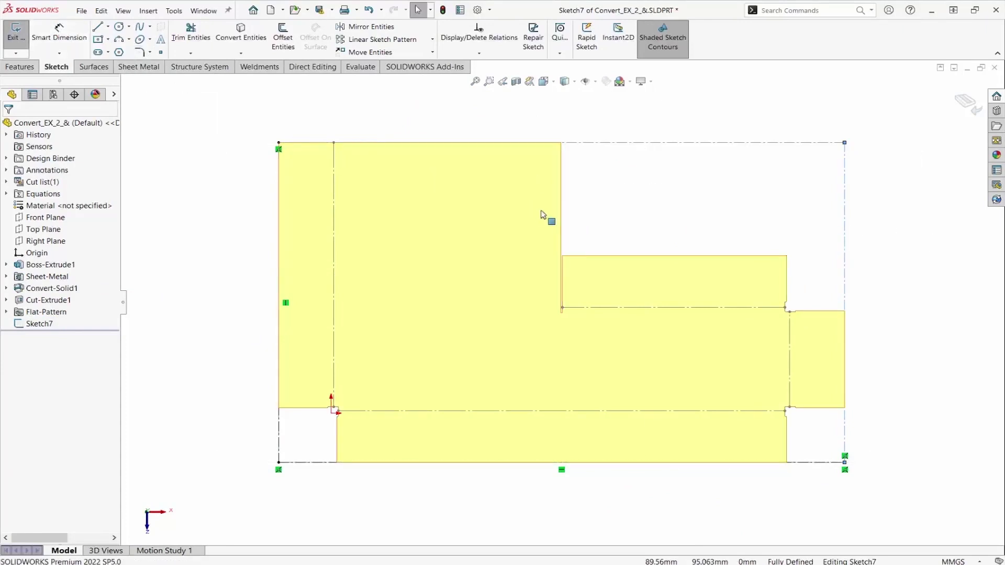
key("d")
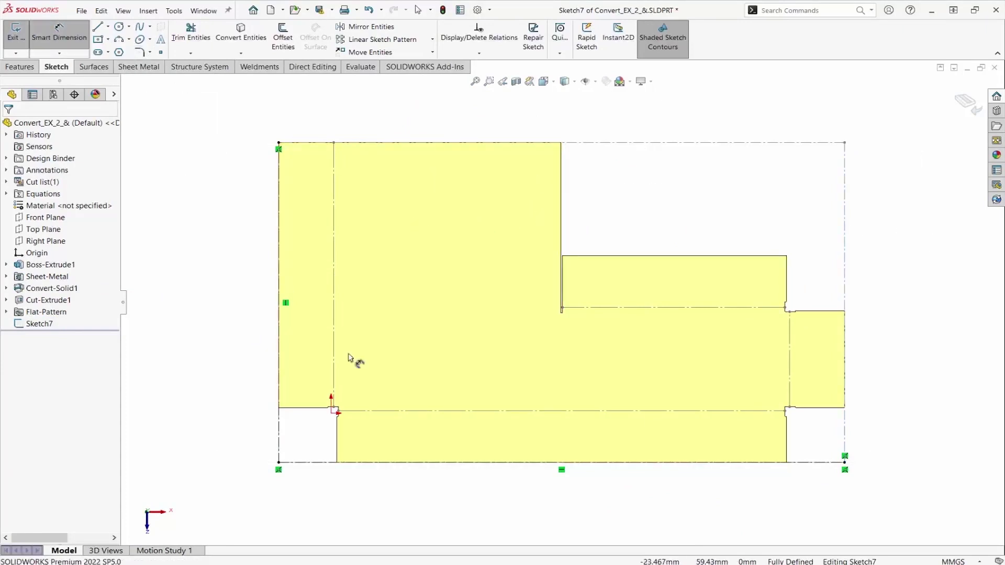
left_click(305, 466)
left_click(539, 512)
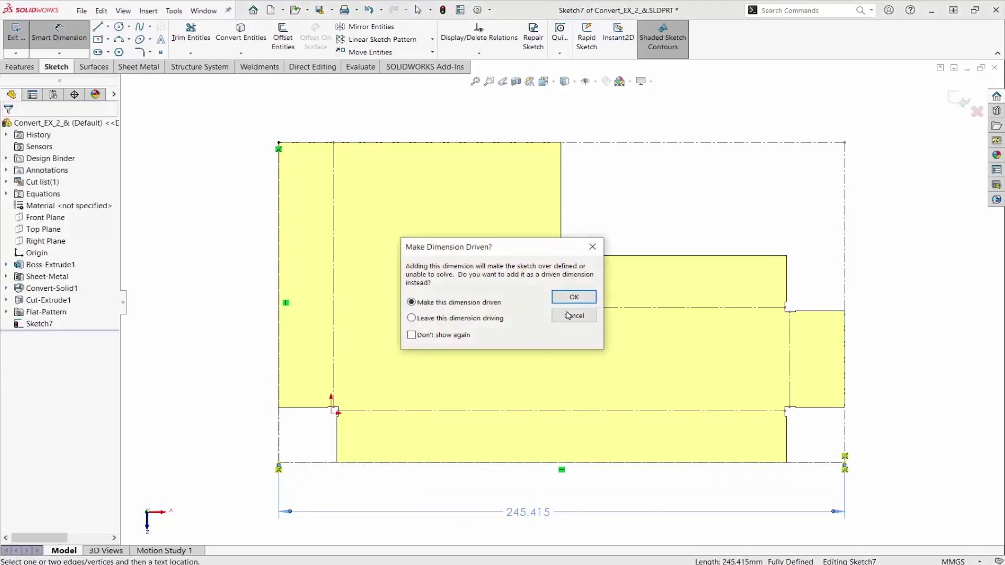
left_click(574, 297)
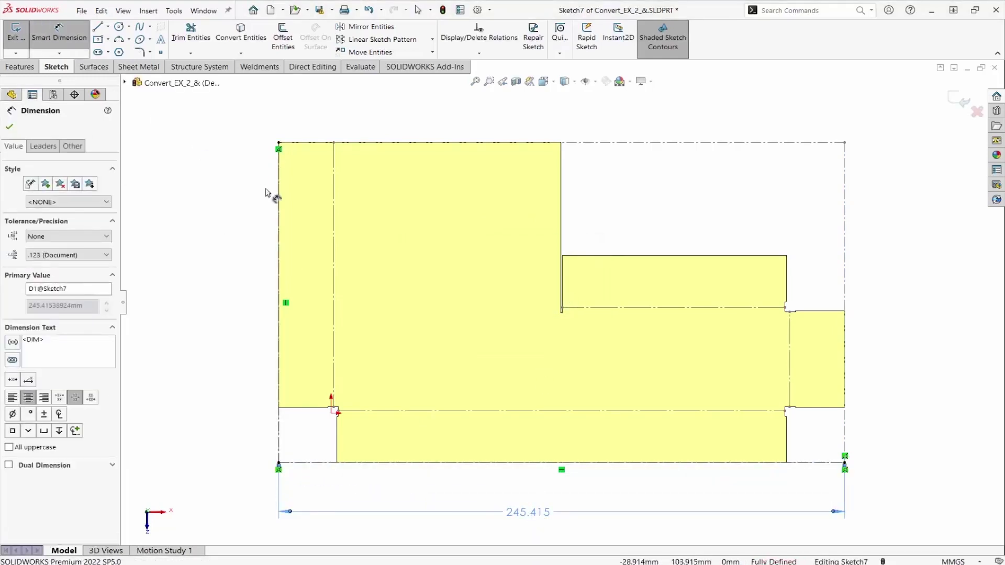
Add a driven 147.708 width dimension to the bounding box's left edge.
left_click(279, 201)
left_click(211, 298)
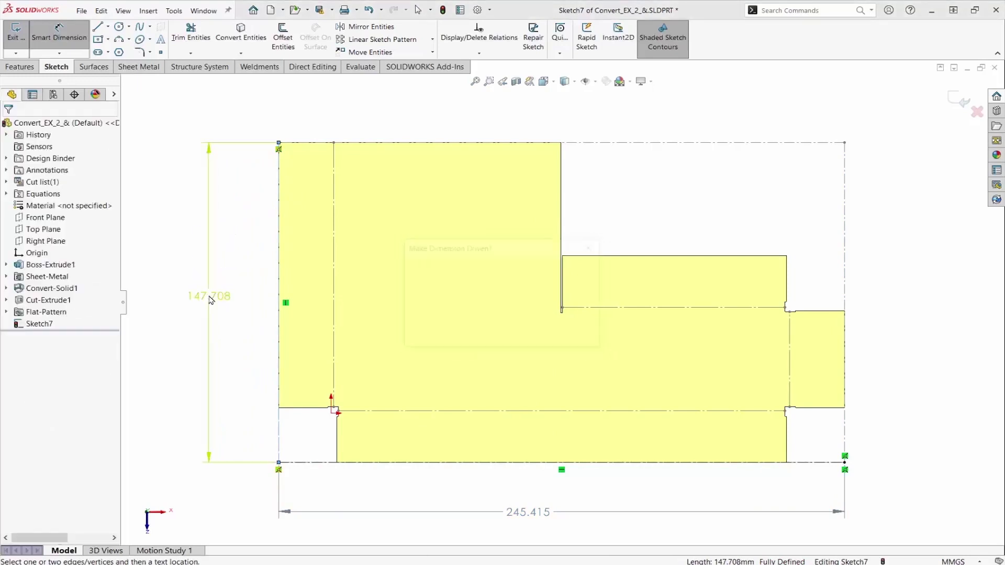
left_click(574, 297)
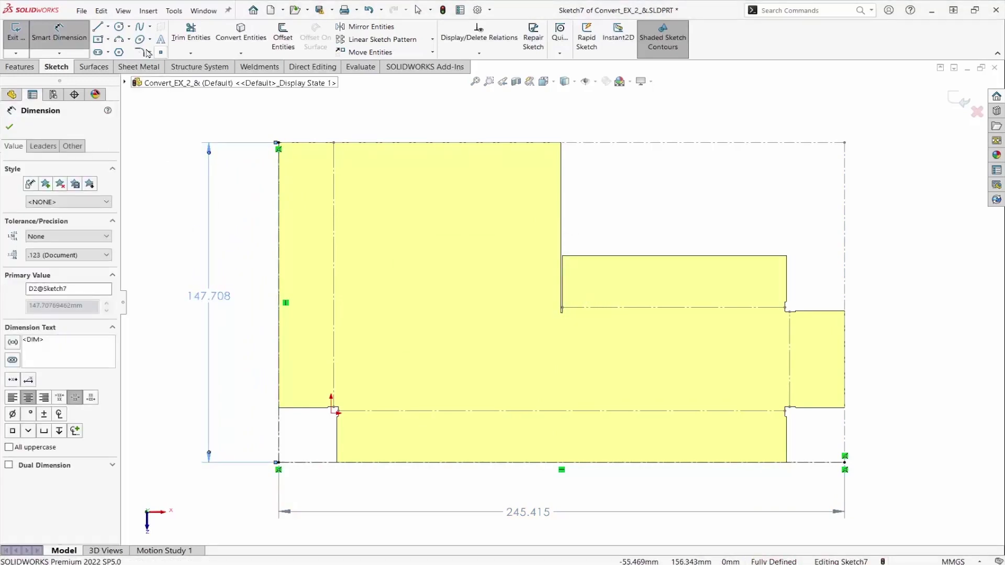
left_click(59, 35)
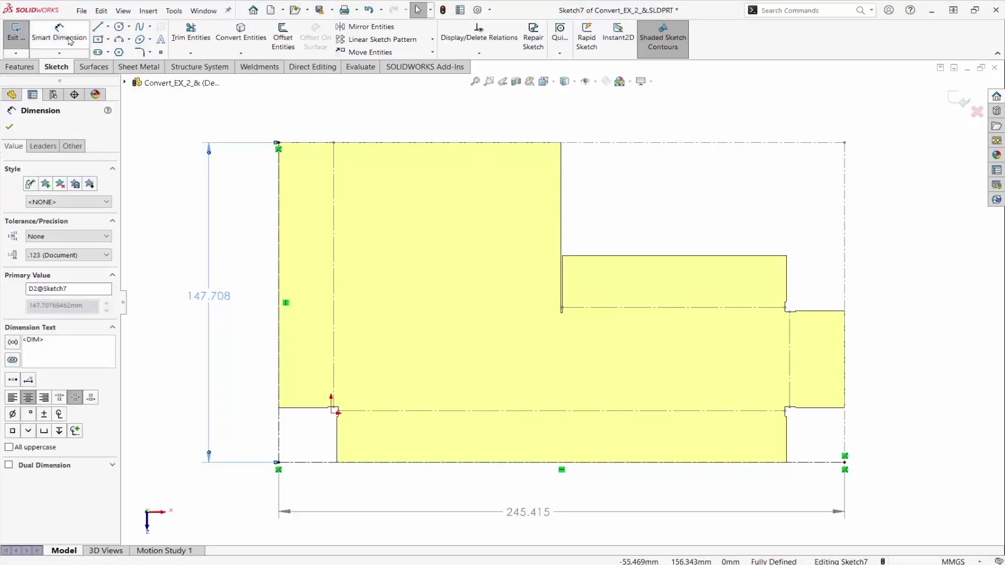
Exit Sketch7 and open the Equations manager from the Equations folder.
left_click(17, 38)
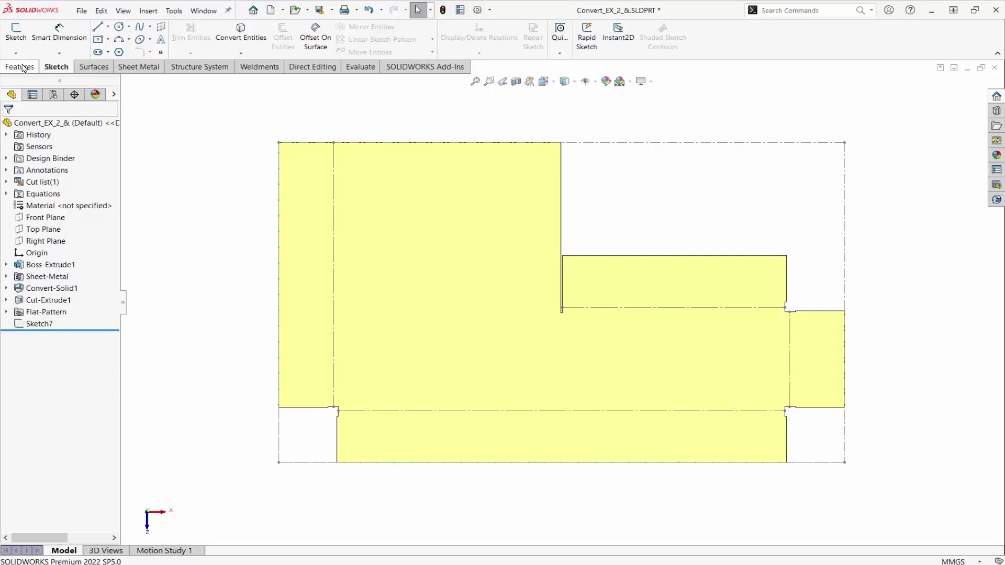
right_click(45, 196)
left_click(64, 203)
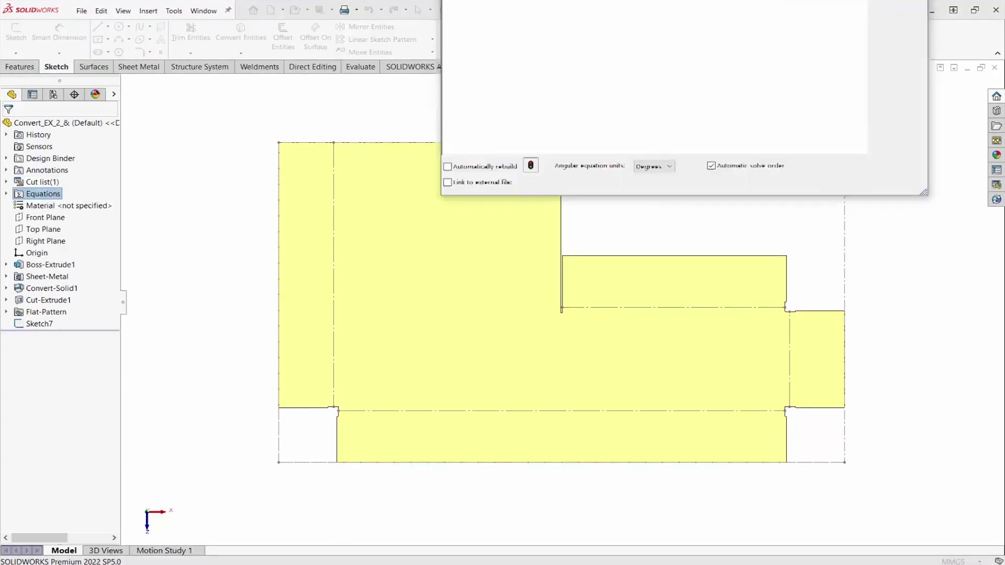
left_click_drag(638, 7, 594, 94)
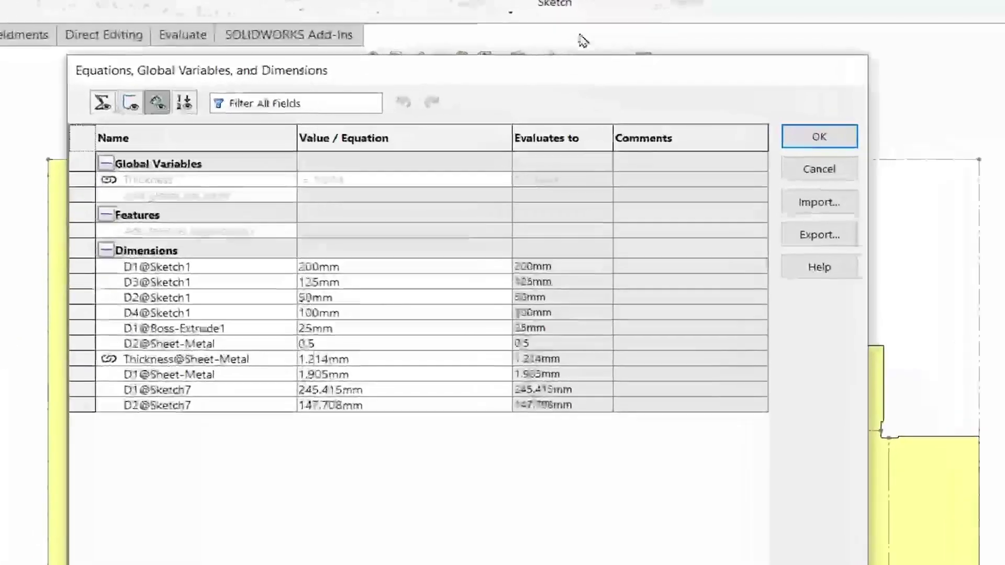
Create global variable 'Bounding Box Length' equal to D1@Sketch7 (245.415).
left_click(228, 204)
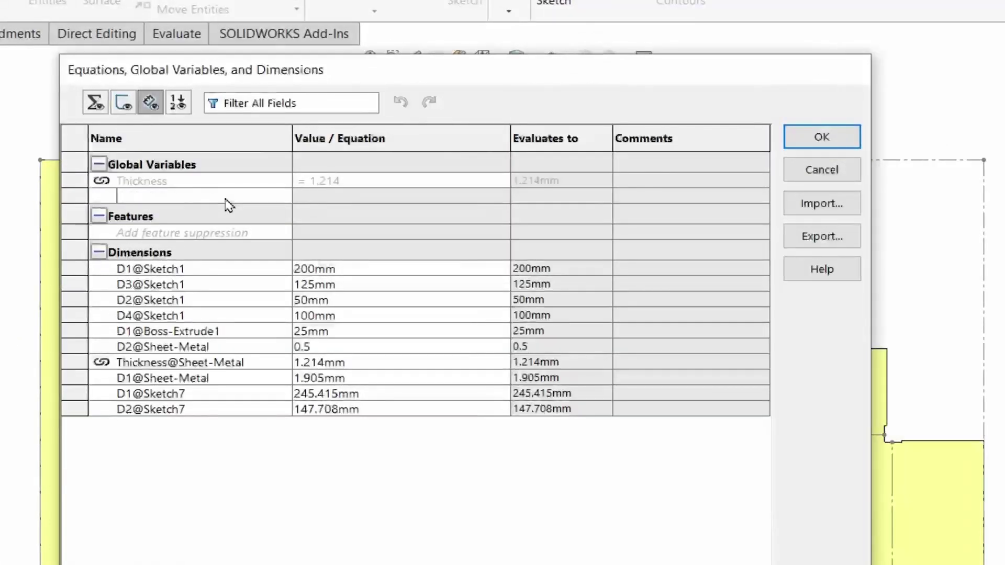
type("Bounding Bo")
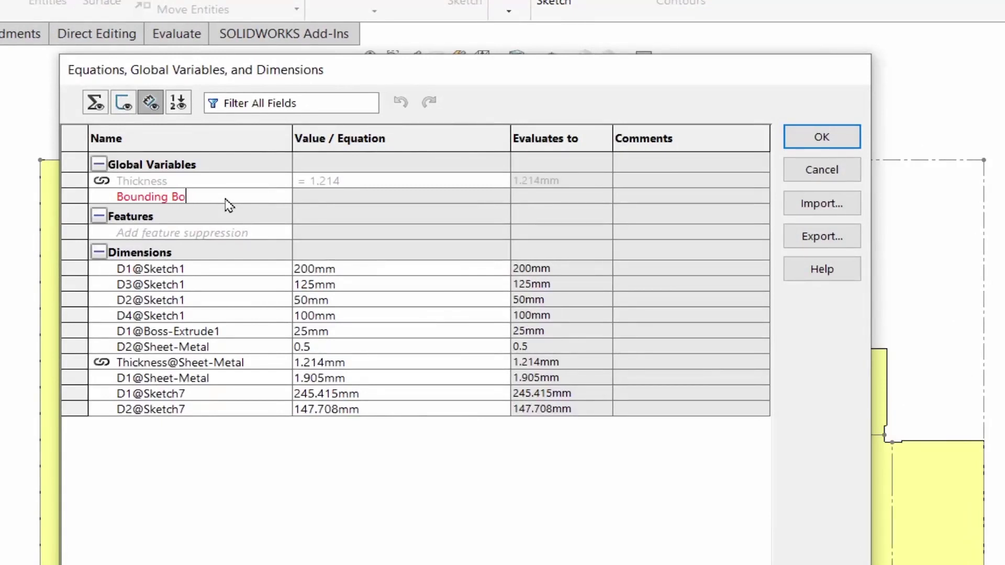
type("x Length")
left_click(382, 204)
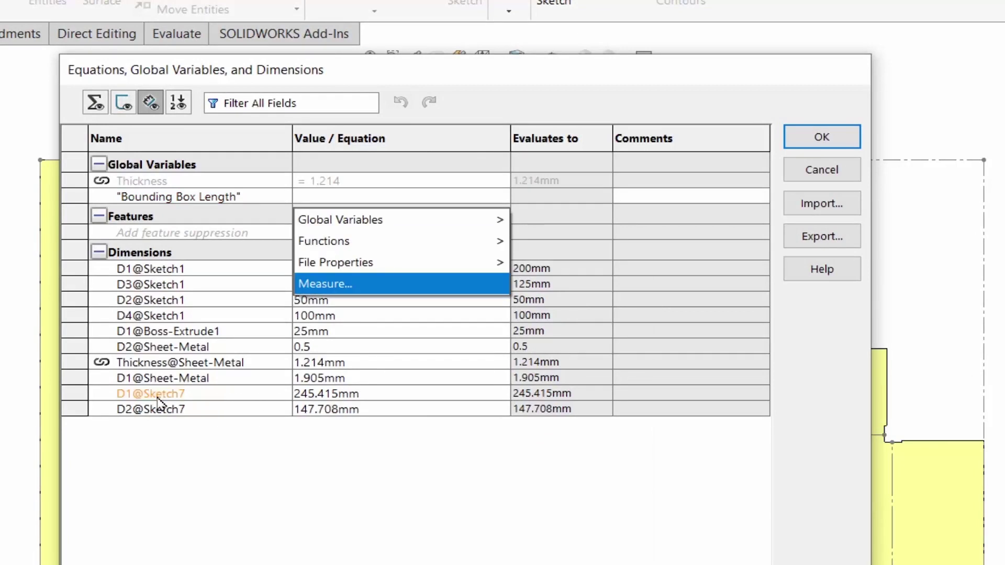
left_click(181, 401)
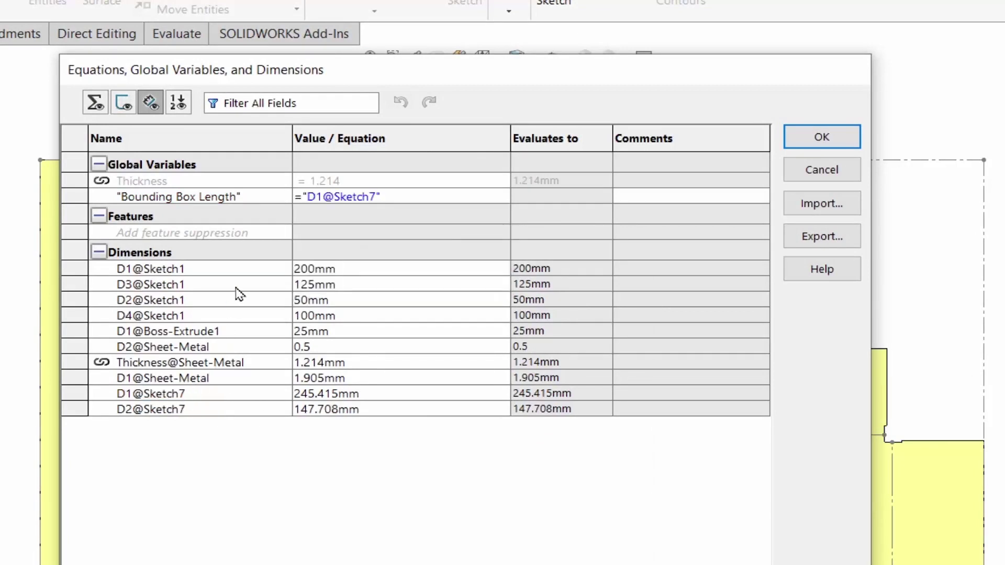
key("Return")
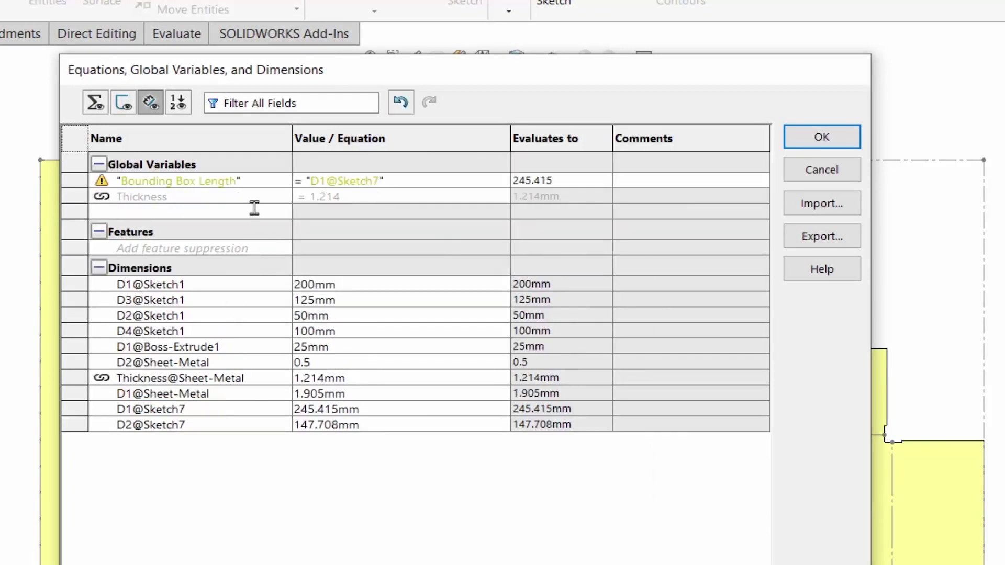
mouse_move(103, 184)
Define global variable 'Bounding Box Width' as D2@Sketch7 (147.708) and apply the equations.
type("ounding Box Width")
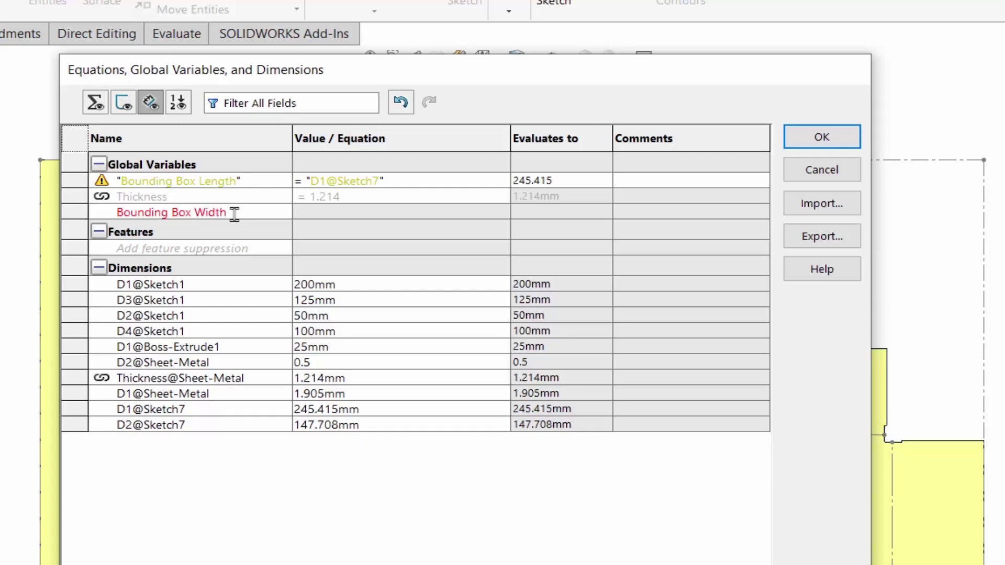
left_click(369, 211)
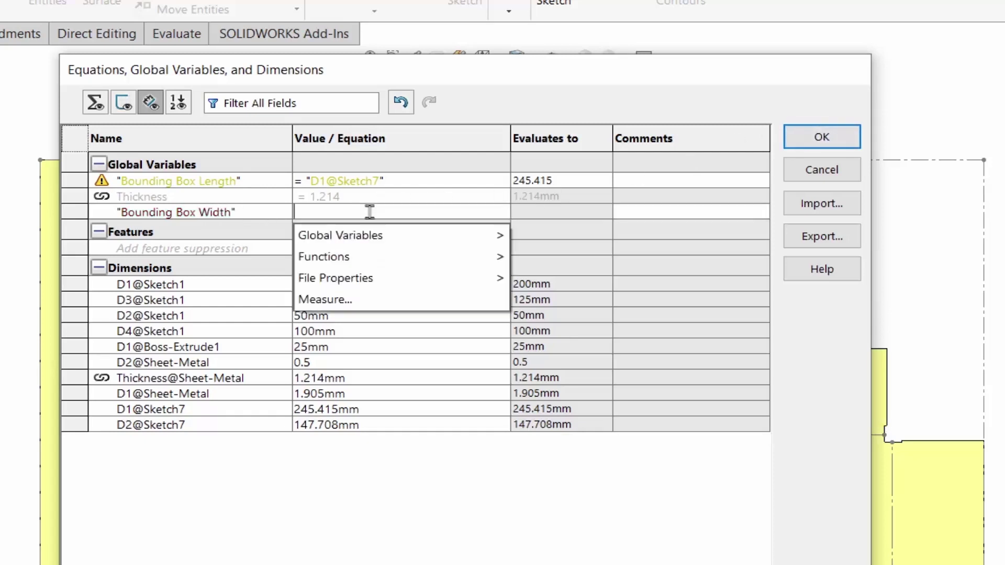
left_click(146, 427)
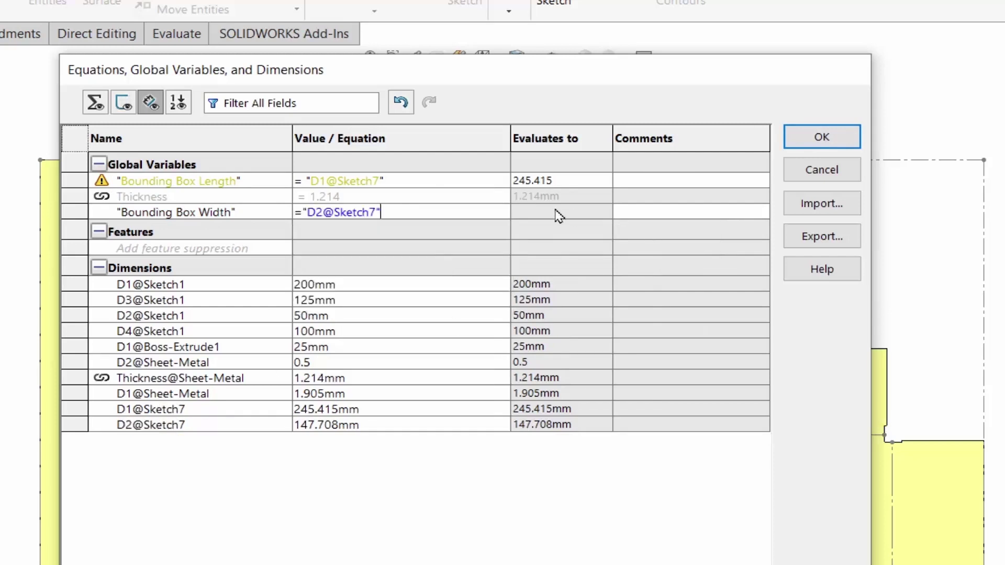
left_click(498, 248)
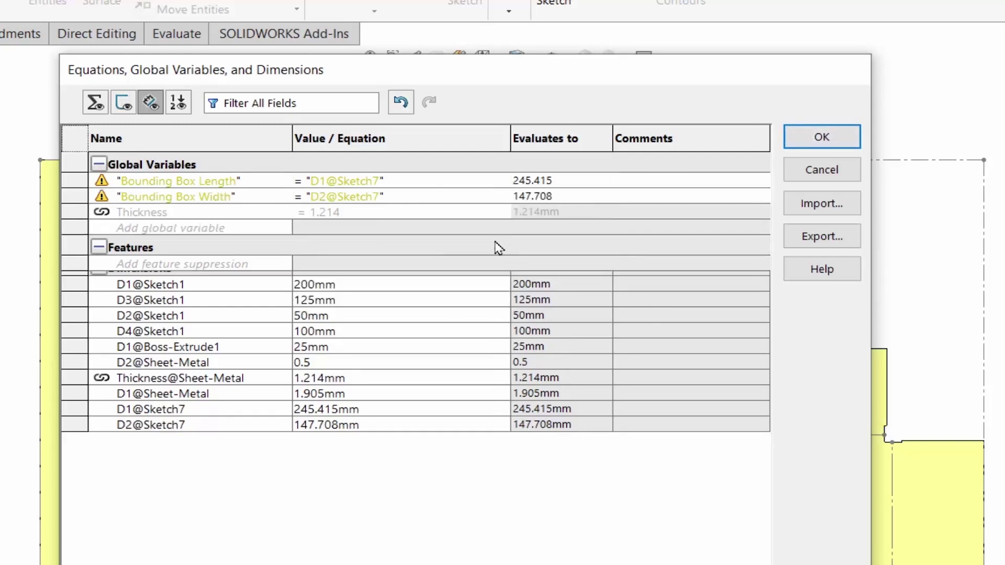
left_click(835, 141)
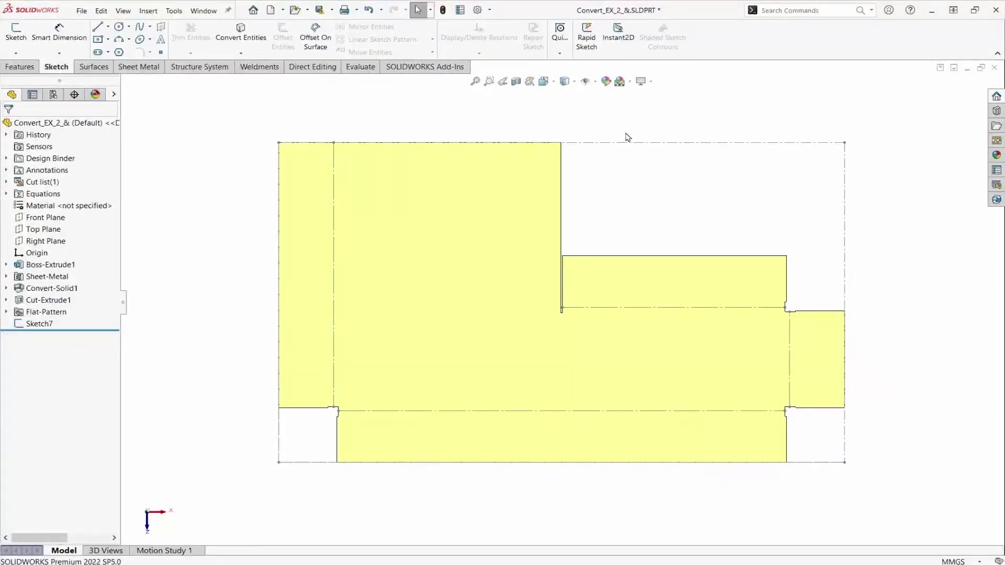
Unflatten the part back to its bent 3D shape and reopen the Equations manager.
left_click(20, 66)
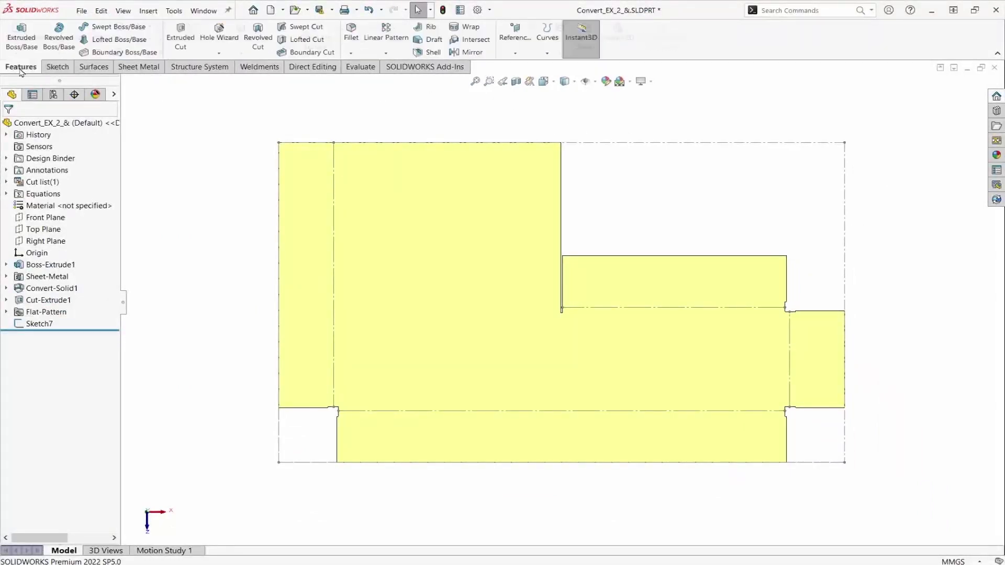
left_click(139, 67)
left_click(546, 53)
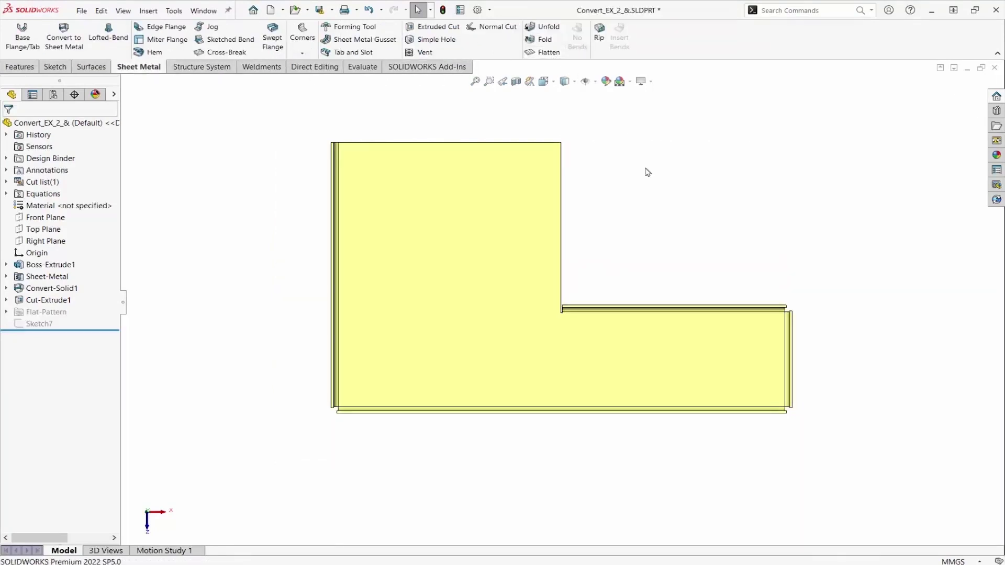
middle_click_drag(666, 359, 601, 174)
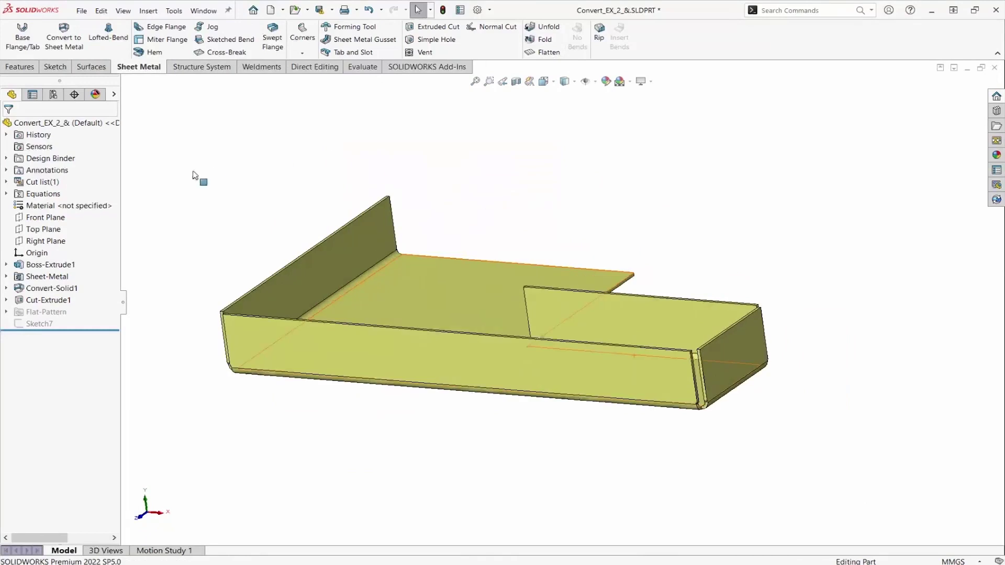
right_click(52, 194)
left_click(84, 198)
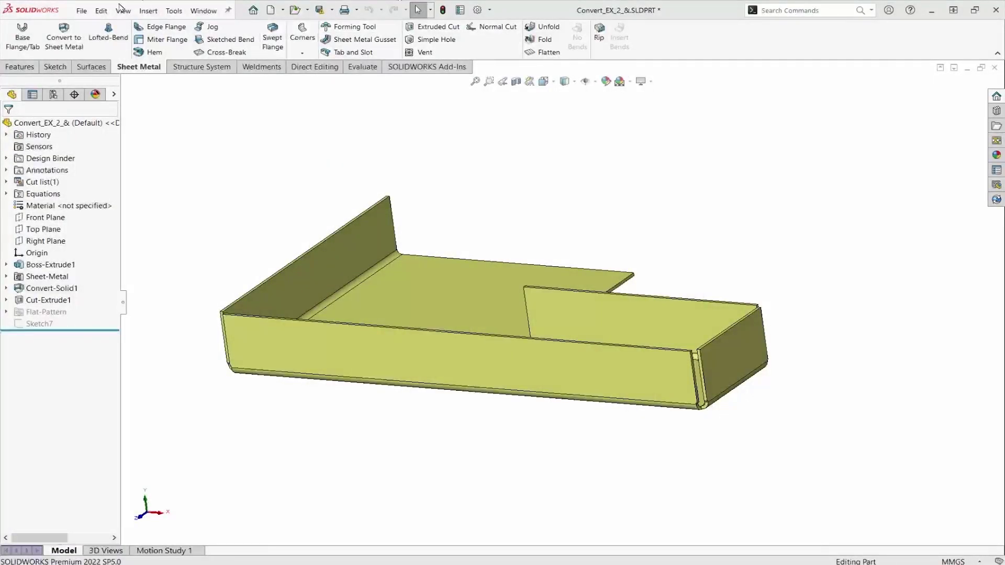
Add the Text custom property 'BB Length' linked to Bounding Box Length (245.415).
left_click(83, 11)
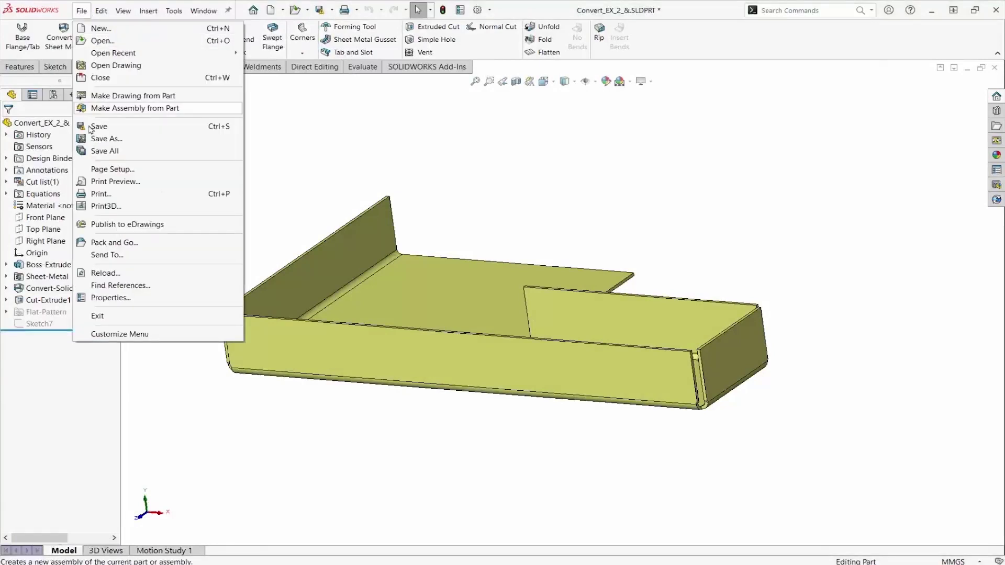
left_click(112, 298)
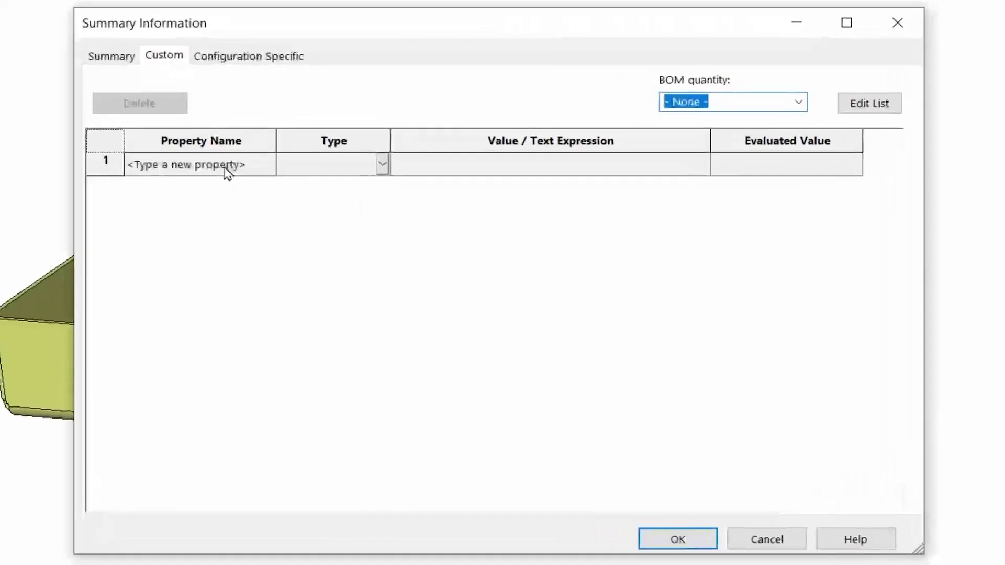
left_click(361, 222)
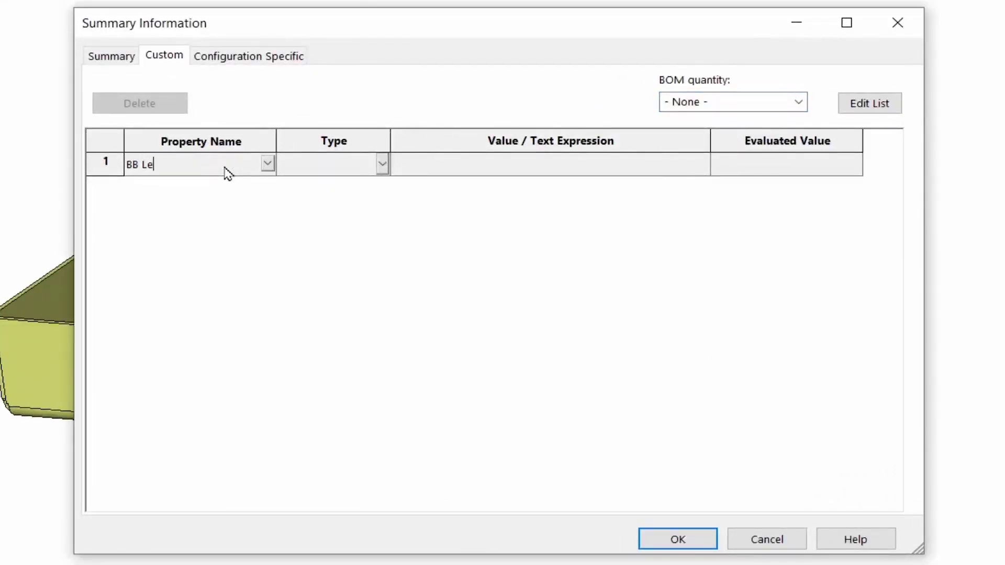
left_click(382, 166)
left_click(336, 187)
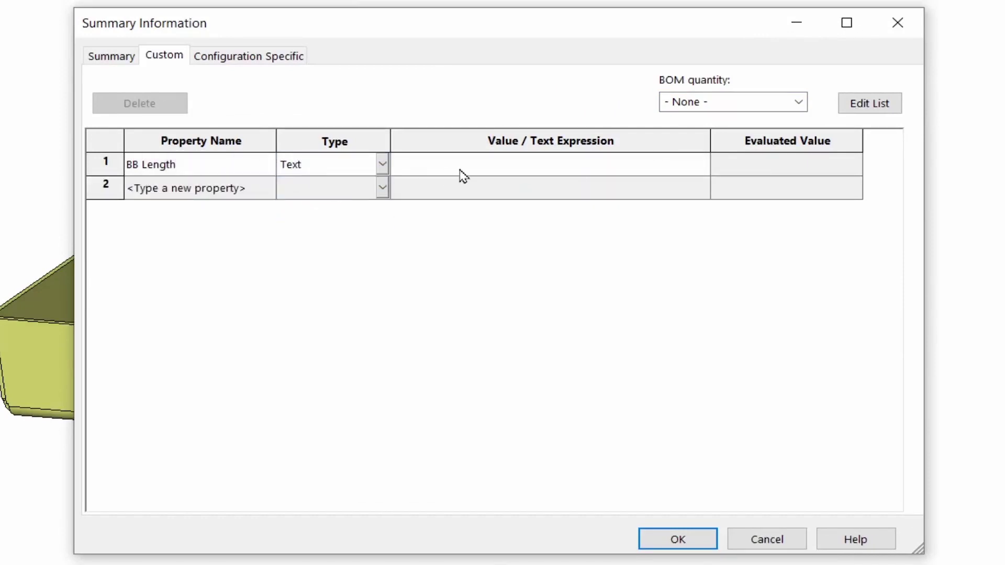
left_click(383, 165)
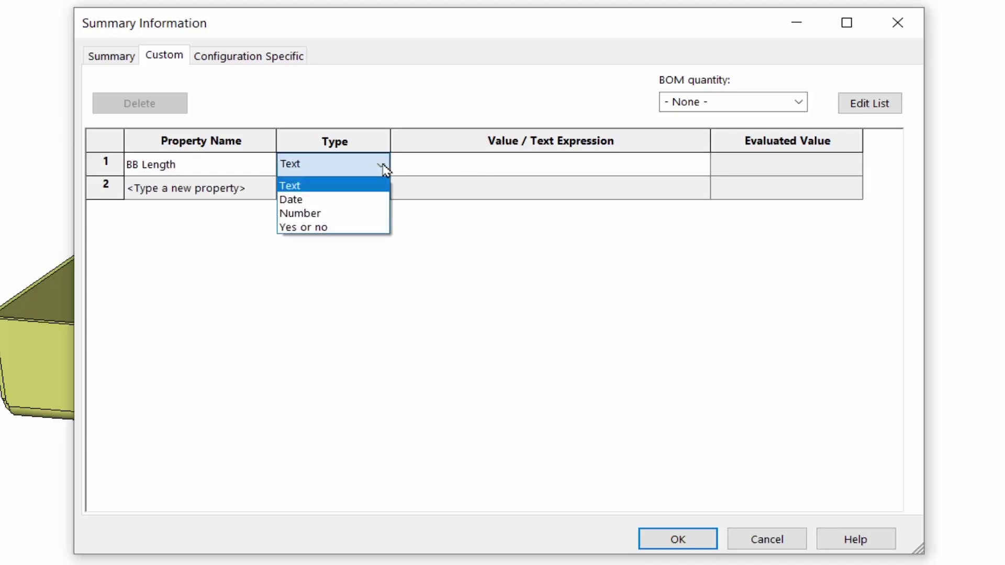
left_click(384, 166)
left_click(471, 163)
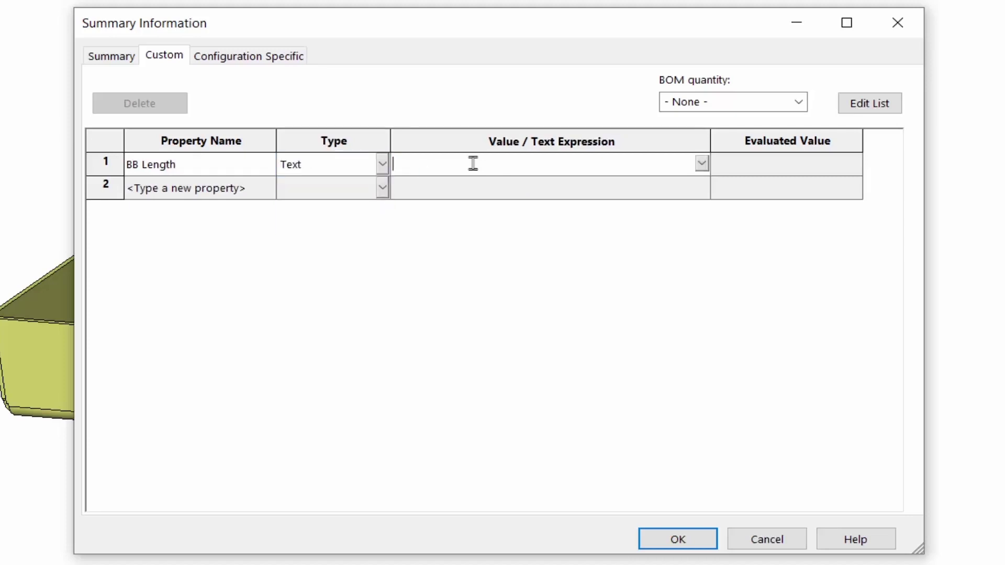
left_click(701, 164)
left_click(503, 183)
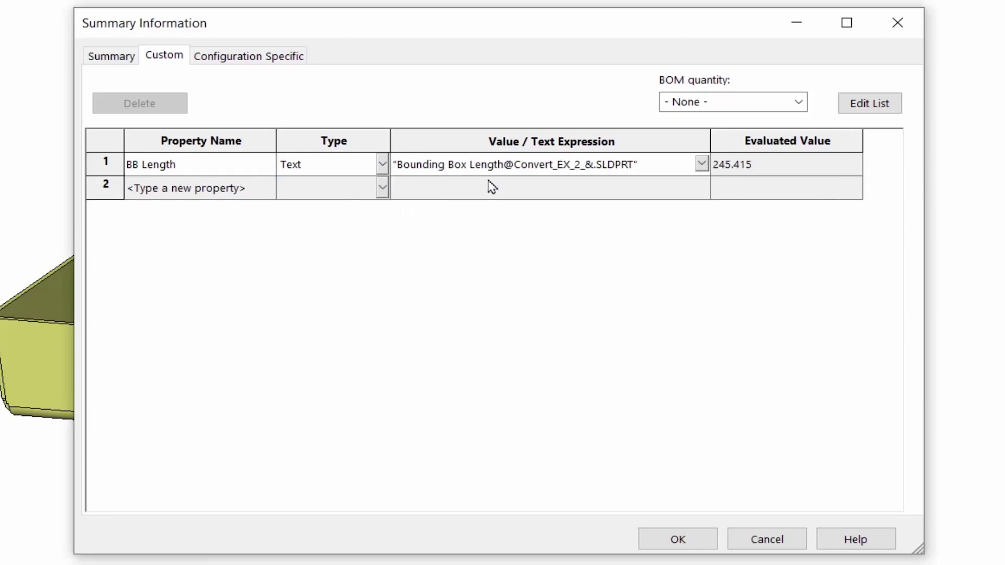
Add the Text custom property 'BB Width' linked to Bounding Box Width (147.708).
left_click(227, 189)
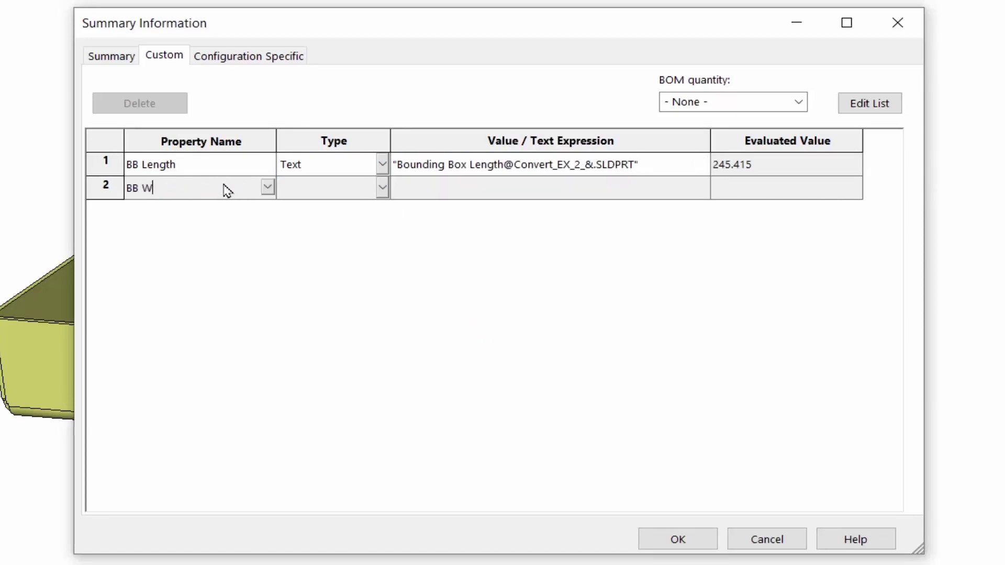
left_click(382, 187)
left_click(358, 212)
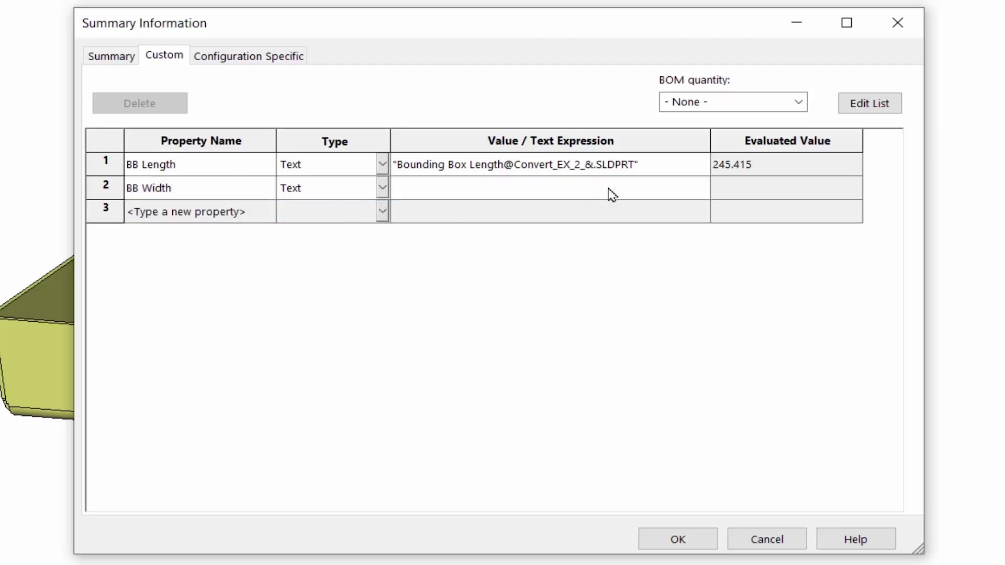
left_click(681, 193)
left_click(701, 187)
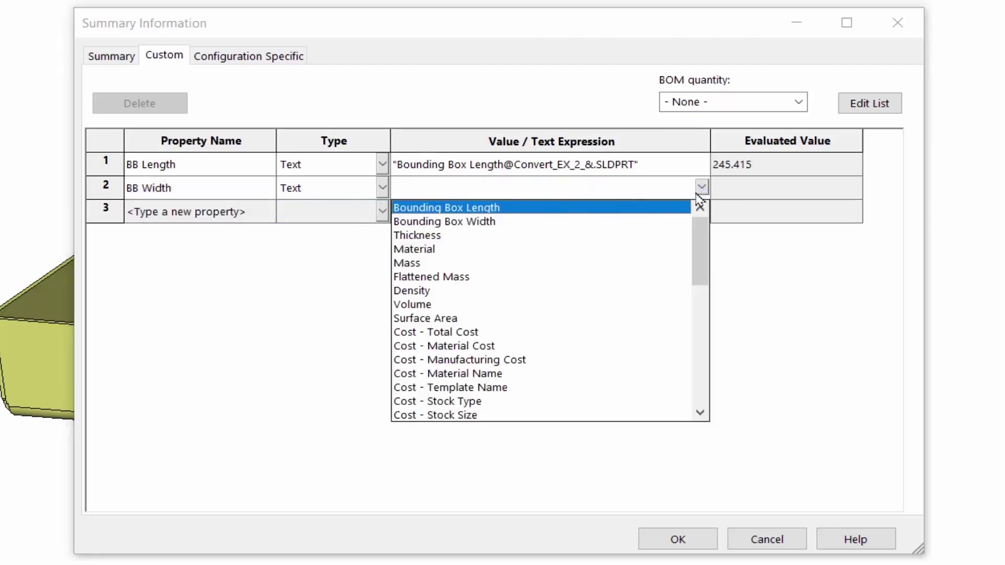
left_click(544, 220)
left_click(181, 210)
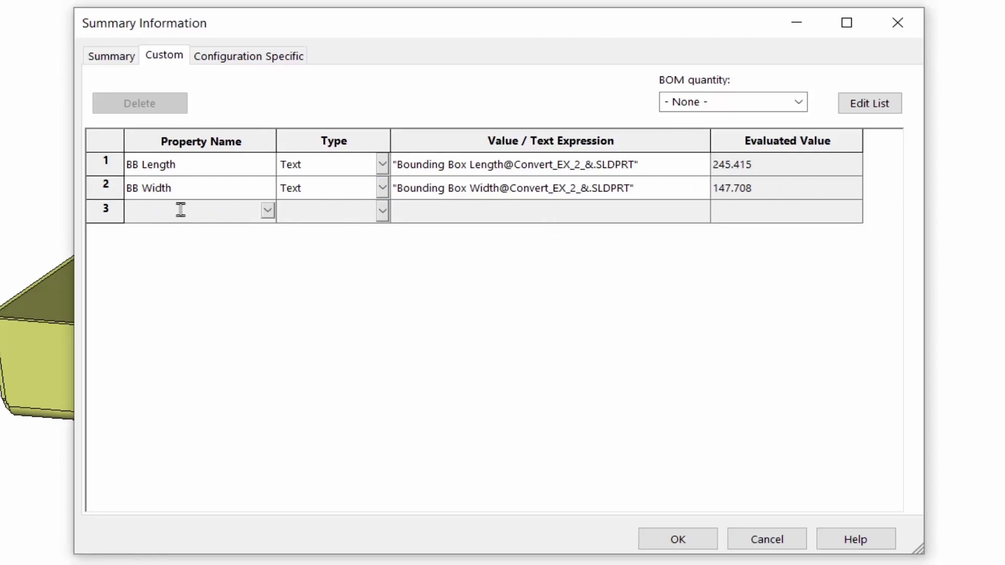
Add Text property 'Bounding Box Dimensions' with a value that starts with Bounding Box Length.
type("Bounding Box Dimensions")
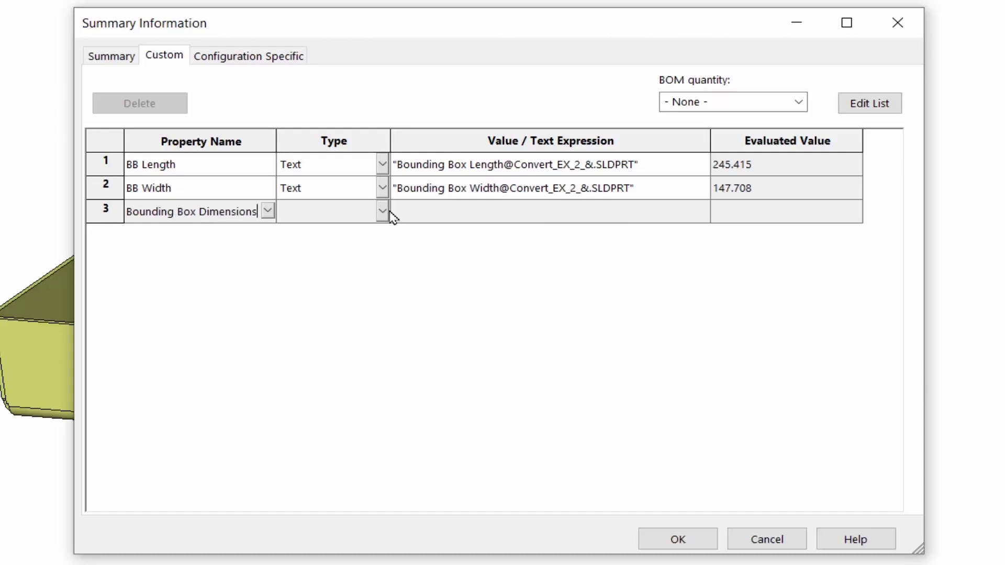
left_click(383, 211)
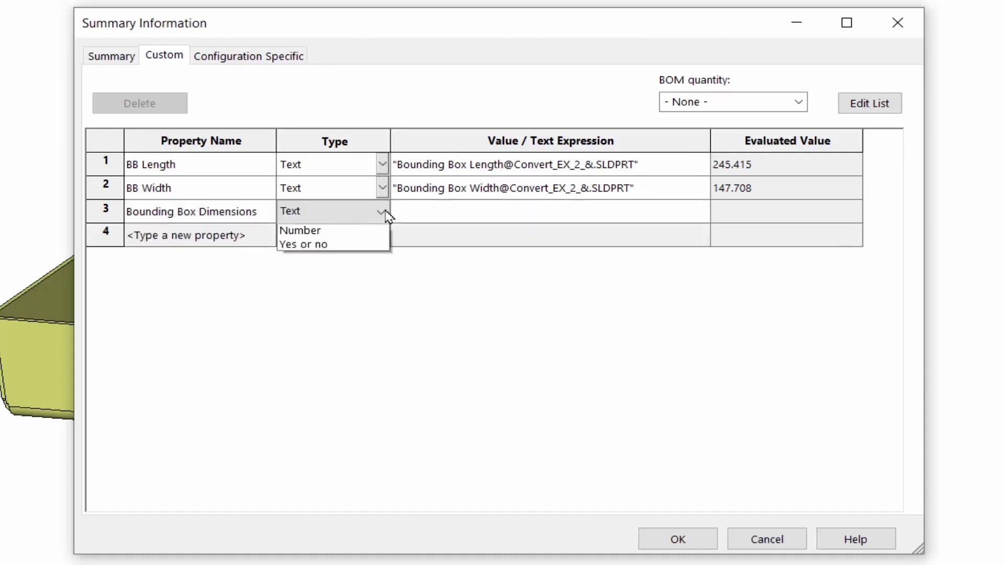
left_click(377, 239)
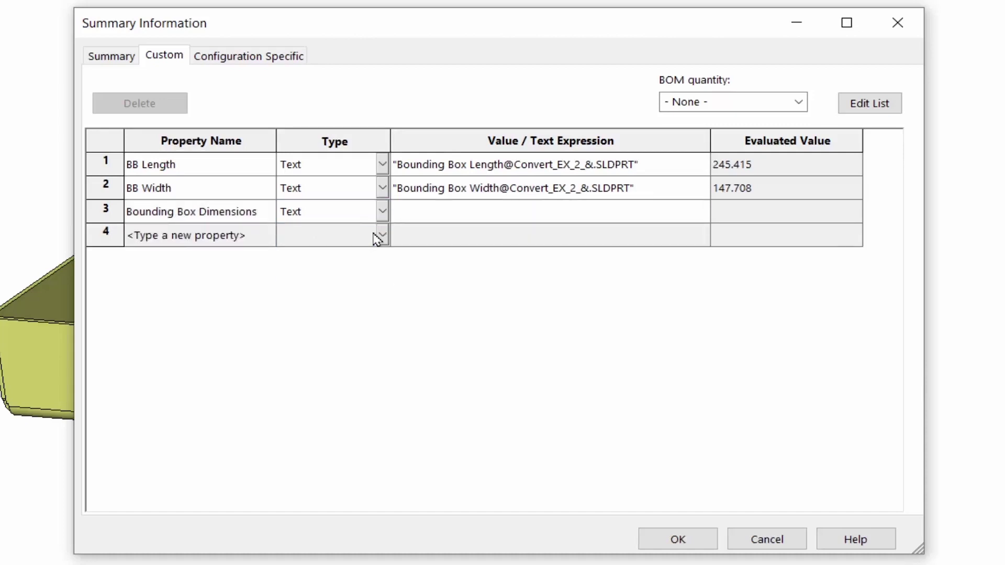
left_click(481, 212)
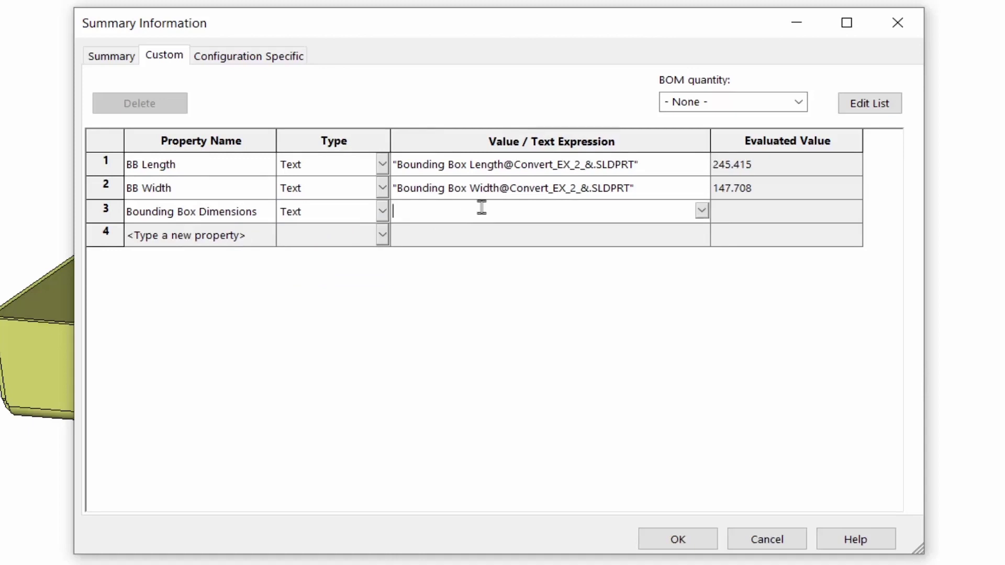
left_click(701, 212)
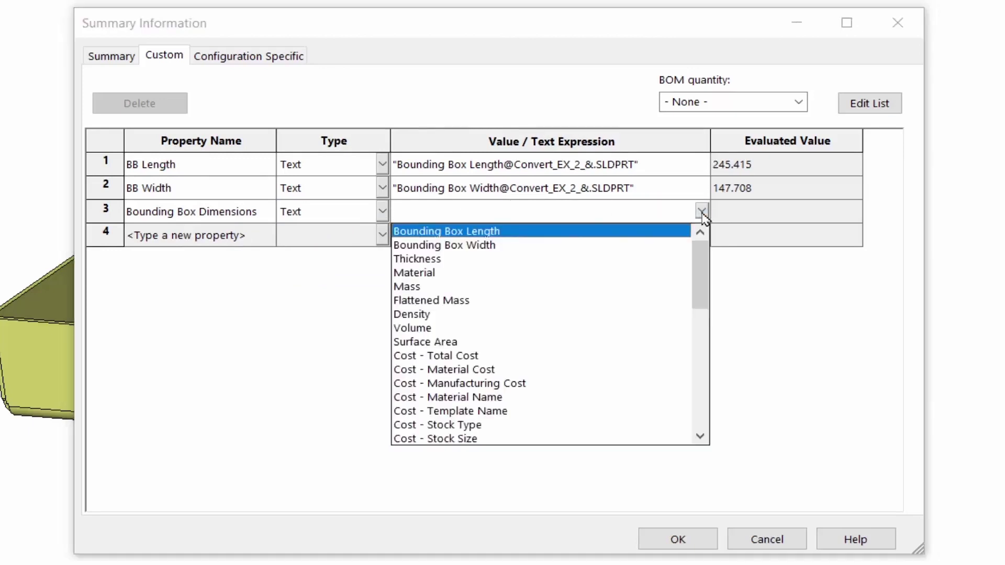
left_click(457, 233)
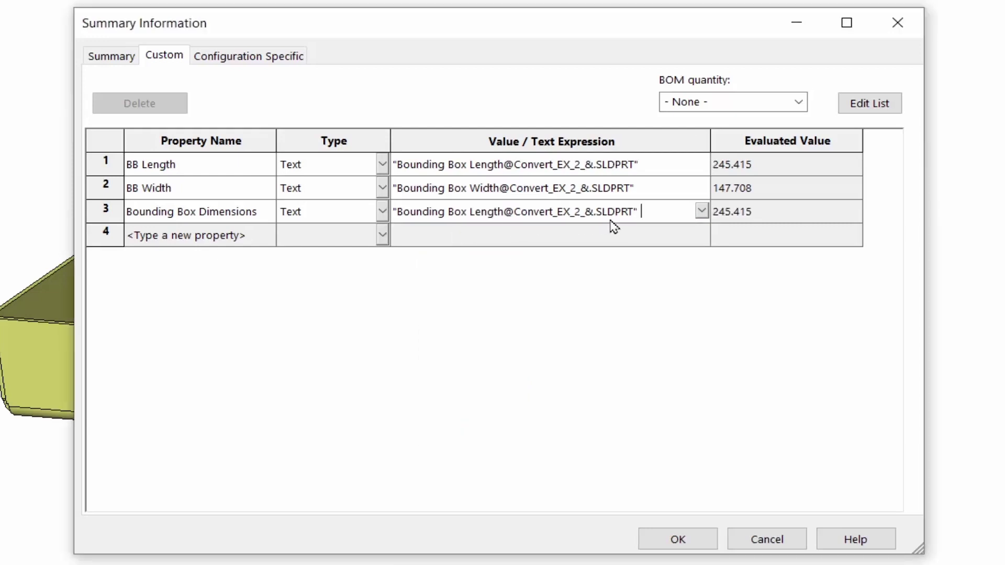
Append the copied width expression after 'x' so the value reads 245.415 x 147.708, then apply.
left_click(638, 190)
left_click_drag(623, 187, 384, 191)
key("ctrl+c")
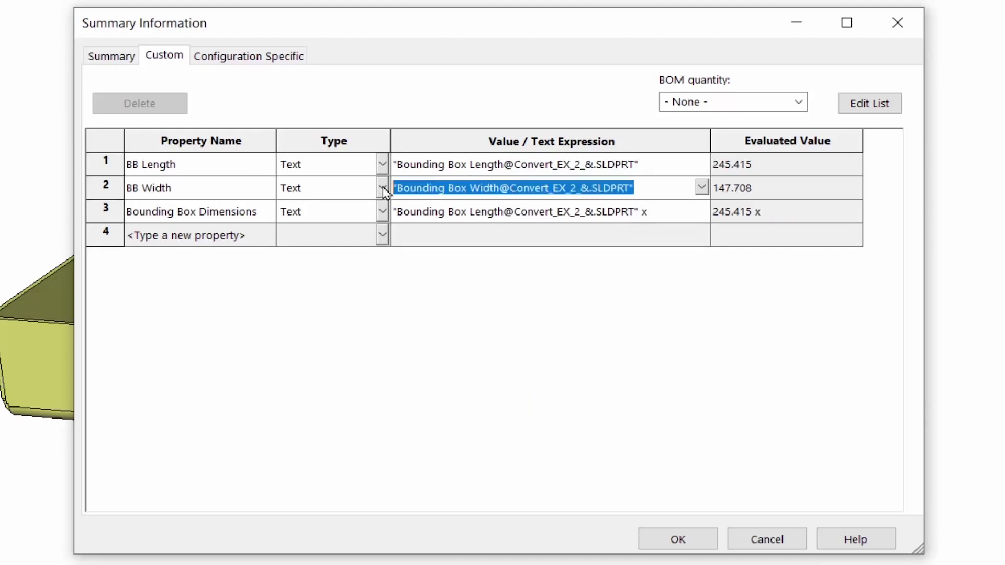
left_click(675, 214)
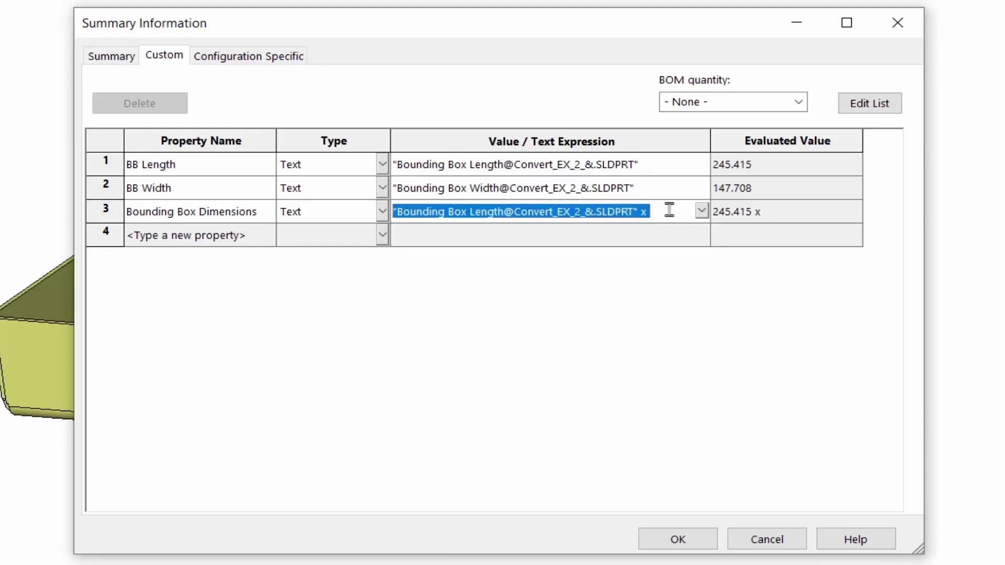
left_click(666, 210)
key("ctrl+v")
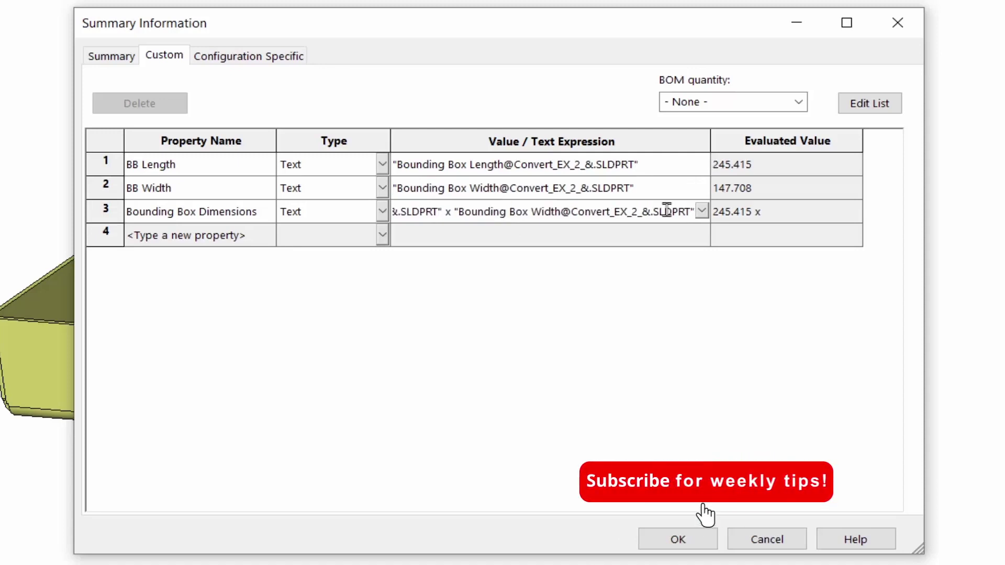
key("Return")
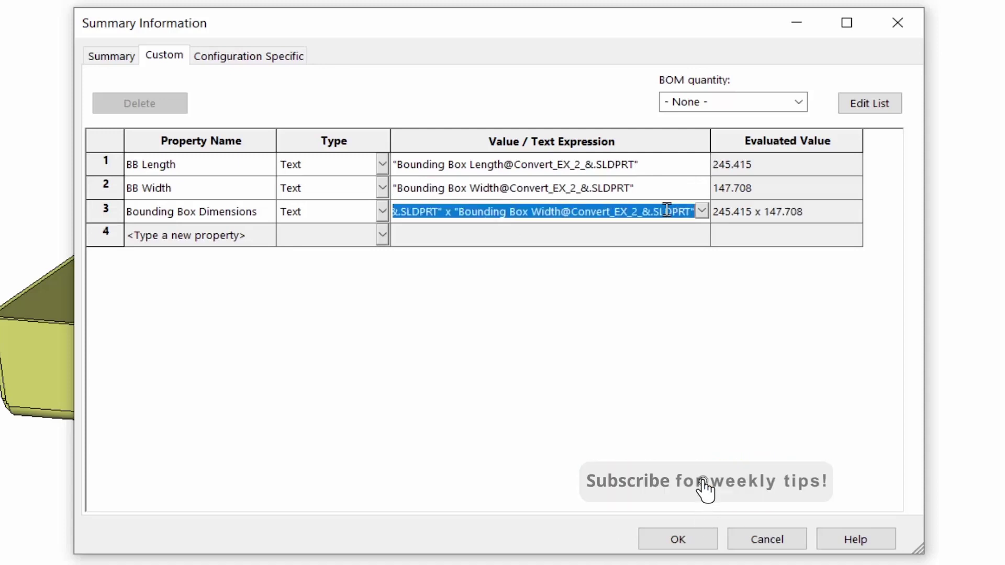
left_click(668, 541)
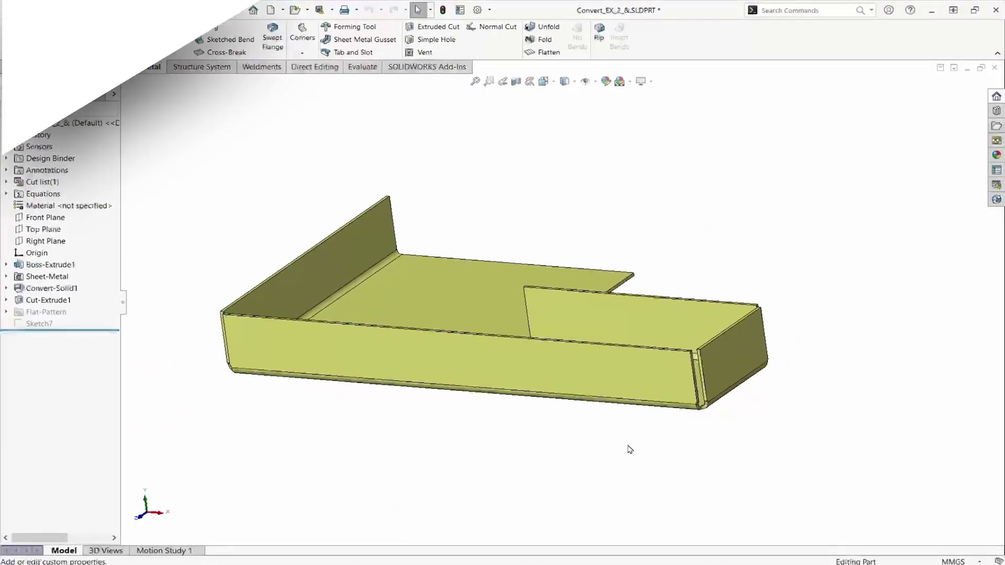